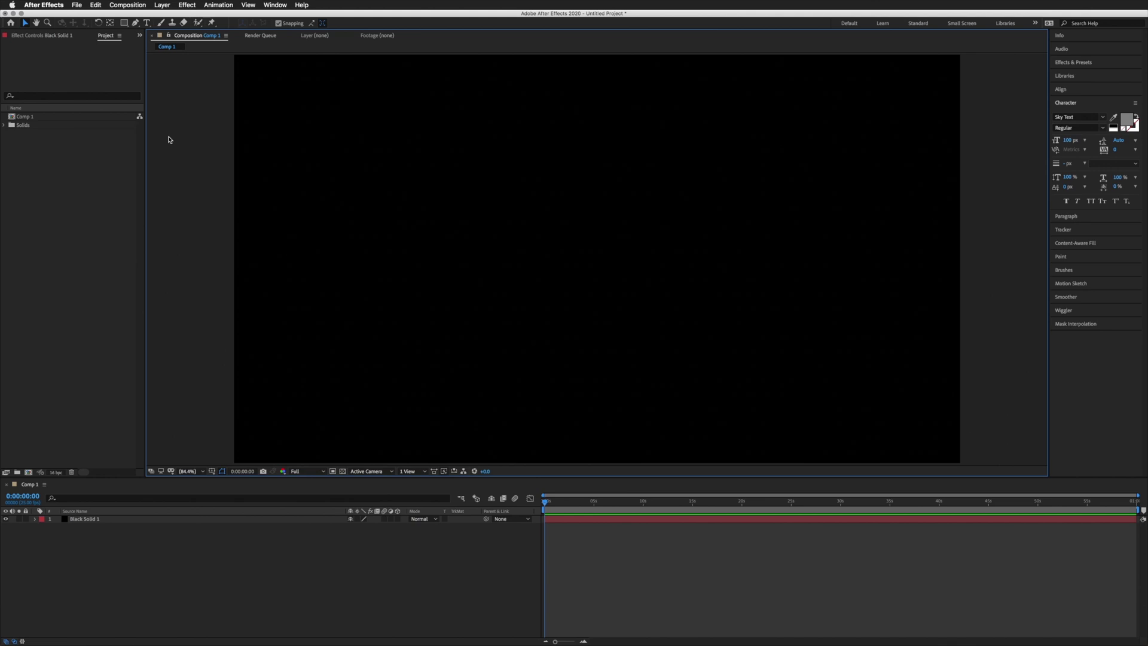
Draw a blue rounded-rectangle shape layer in the centre of the composition.
click(187, 268)
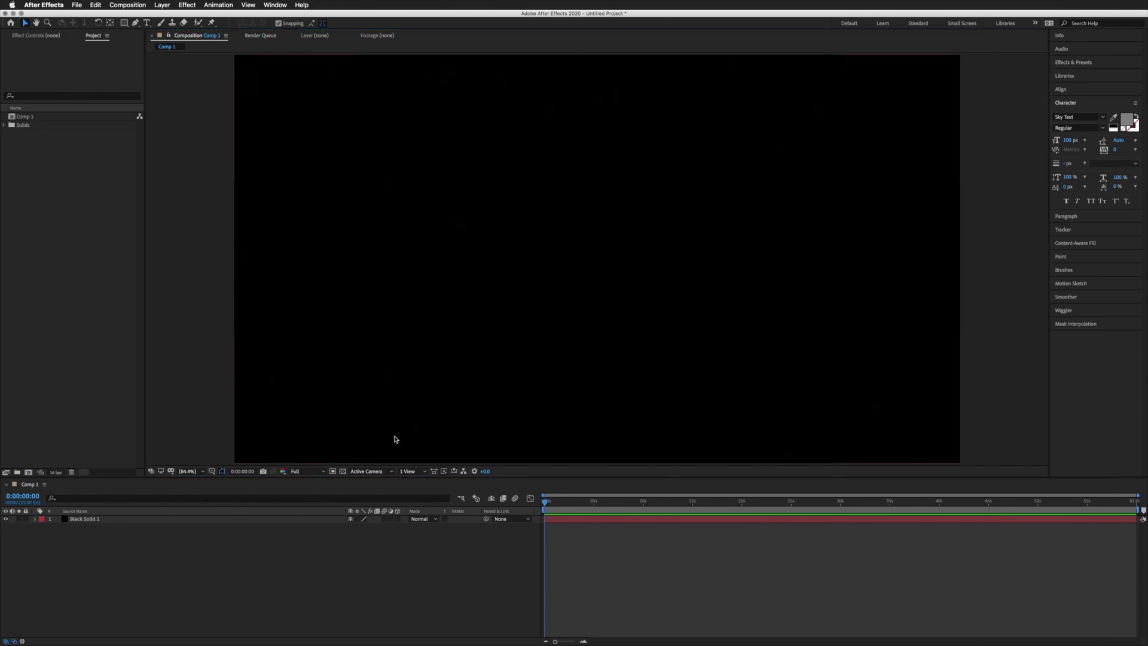
click(123, 23)
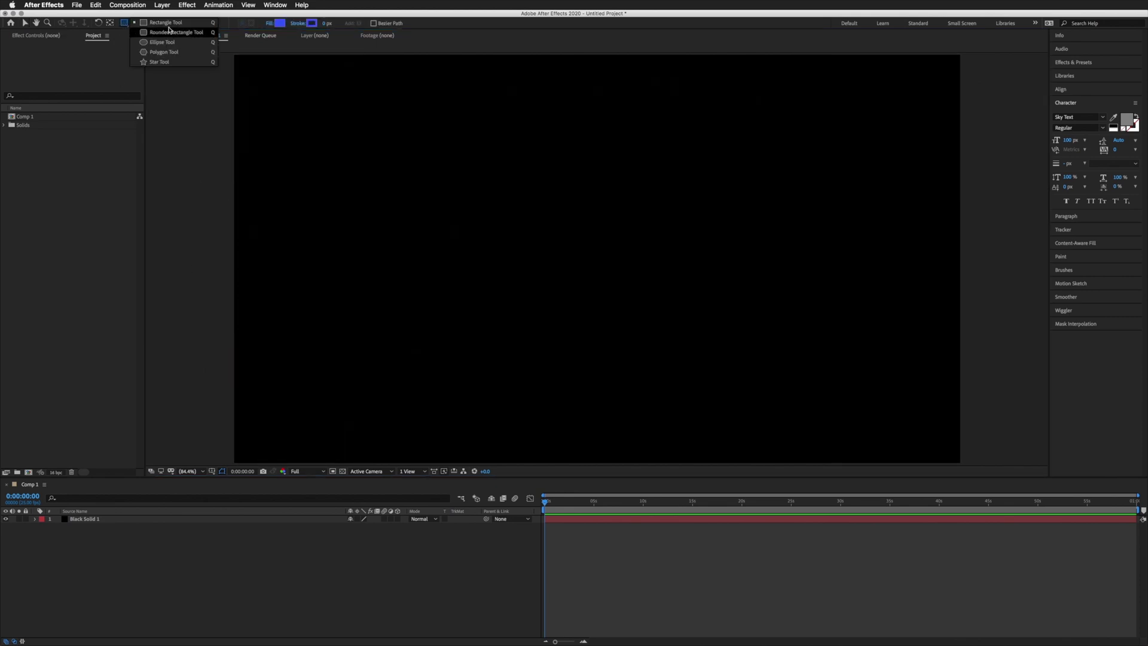
click(176, 33)
drag(433, 138, 777, 385)
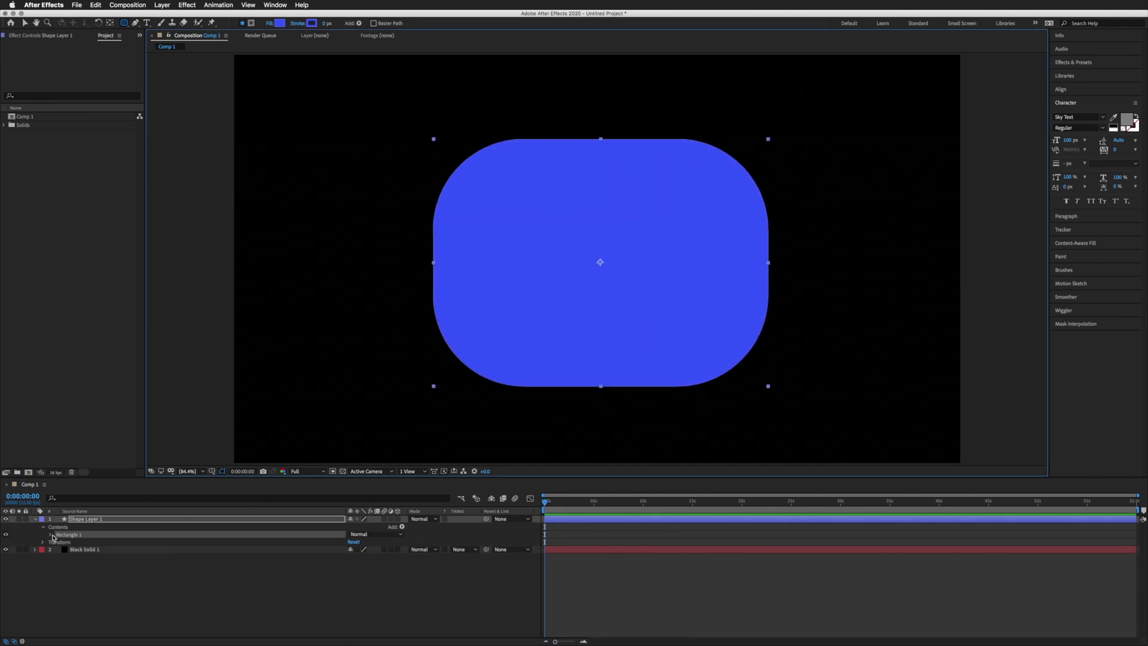
Lower the blue rectangle's Roundness property so its corners are less rounded.
click(52, 534)
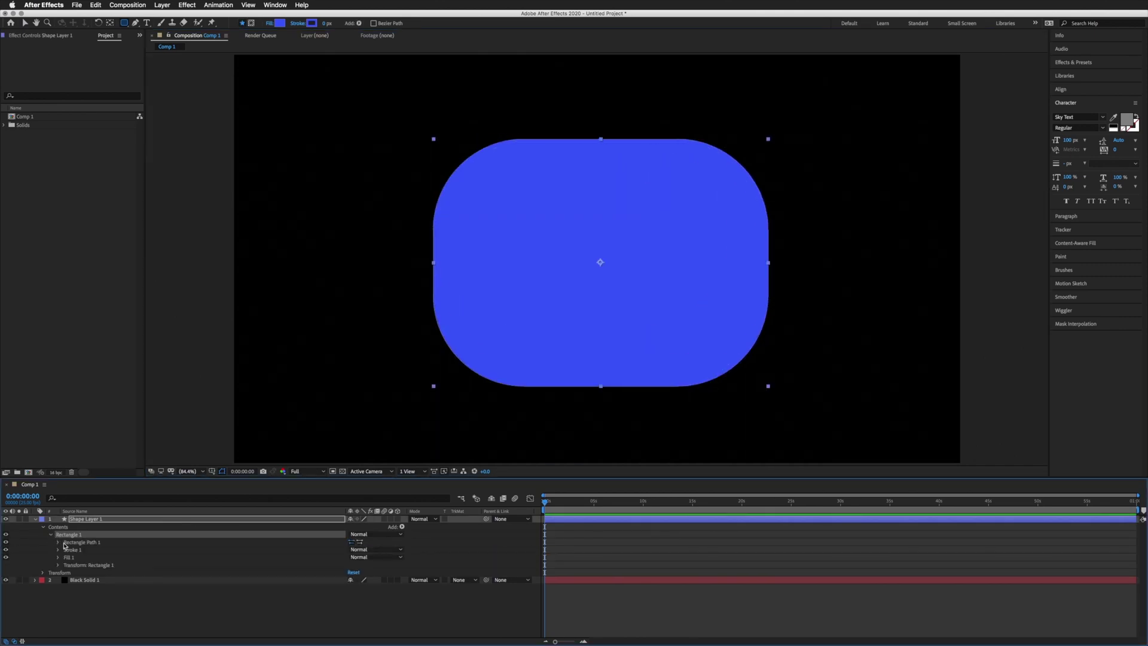
click(58, 543)
click(89, 565)
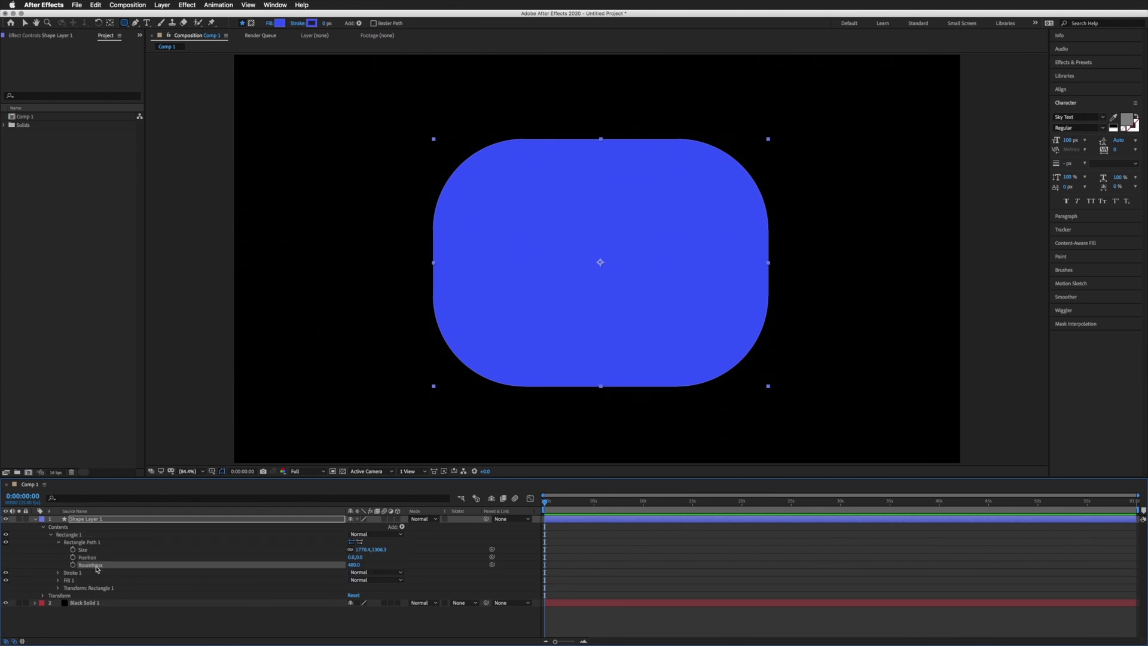
mouse_move(355, 565)
mouse_down()
mouse_move(201, 563)
mouse_move(297, 556)
mouse_move(251, 555)
mouse_up()
Delete the blue shape layer and select Black Solid 1.
click(81, 520)
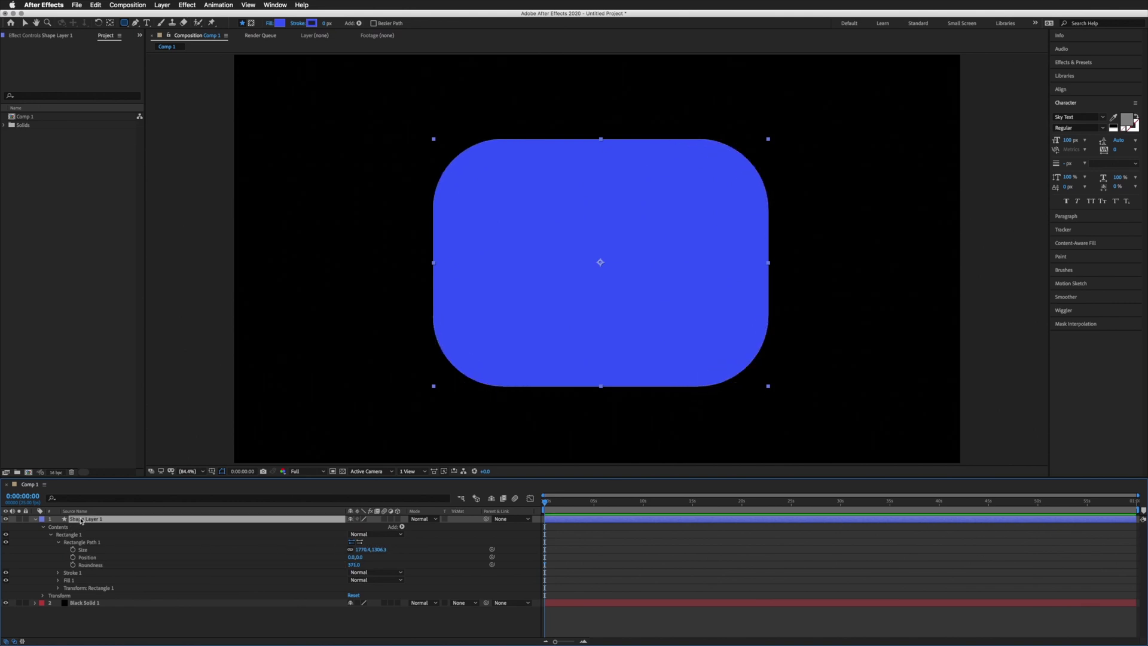
key(Delete)
click(95, 522)
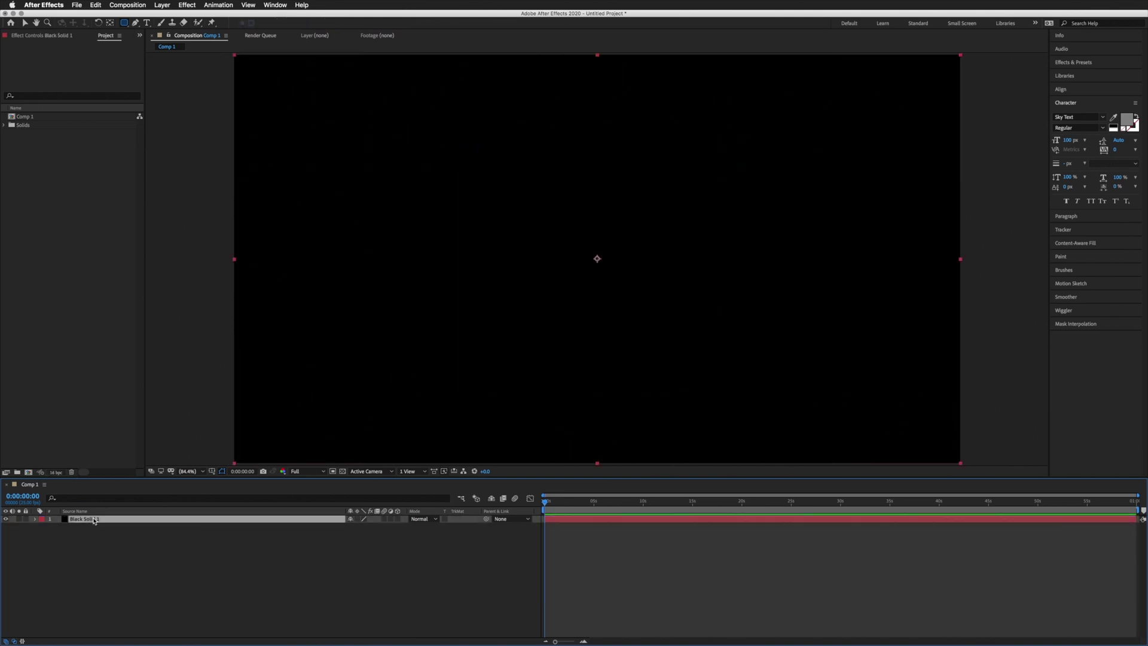
Draw a trial mask on the black solid, inspect its properties, then delete it.
click(123, 25)
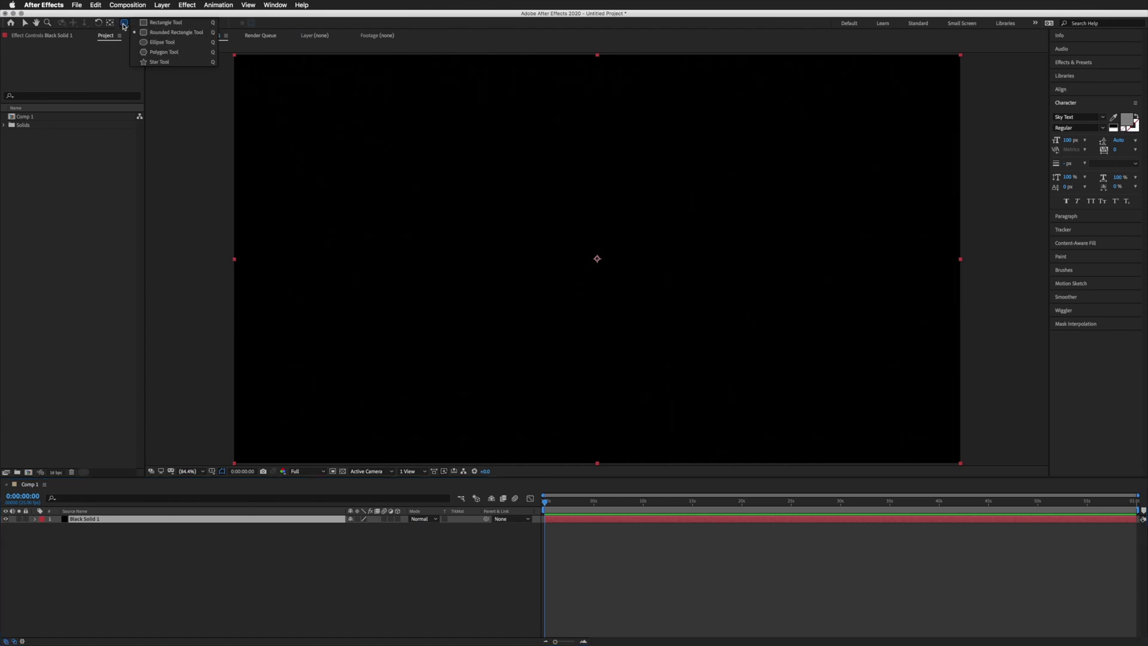
click(162, 22)
drag(424, 118, 787, 387)
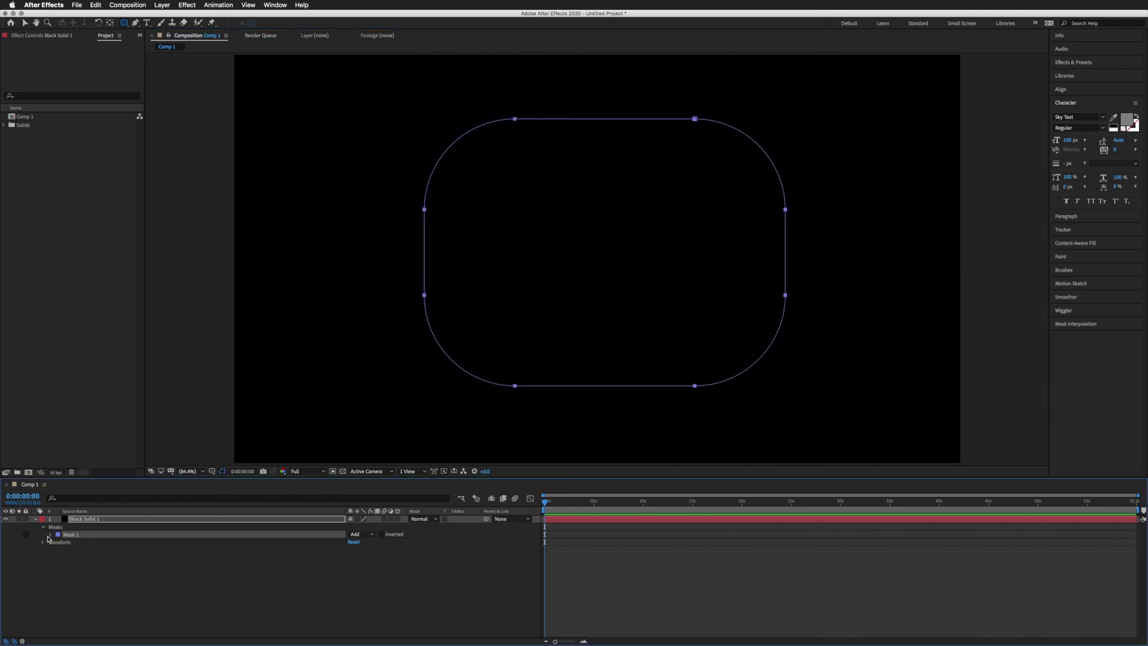
click(49, 536)
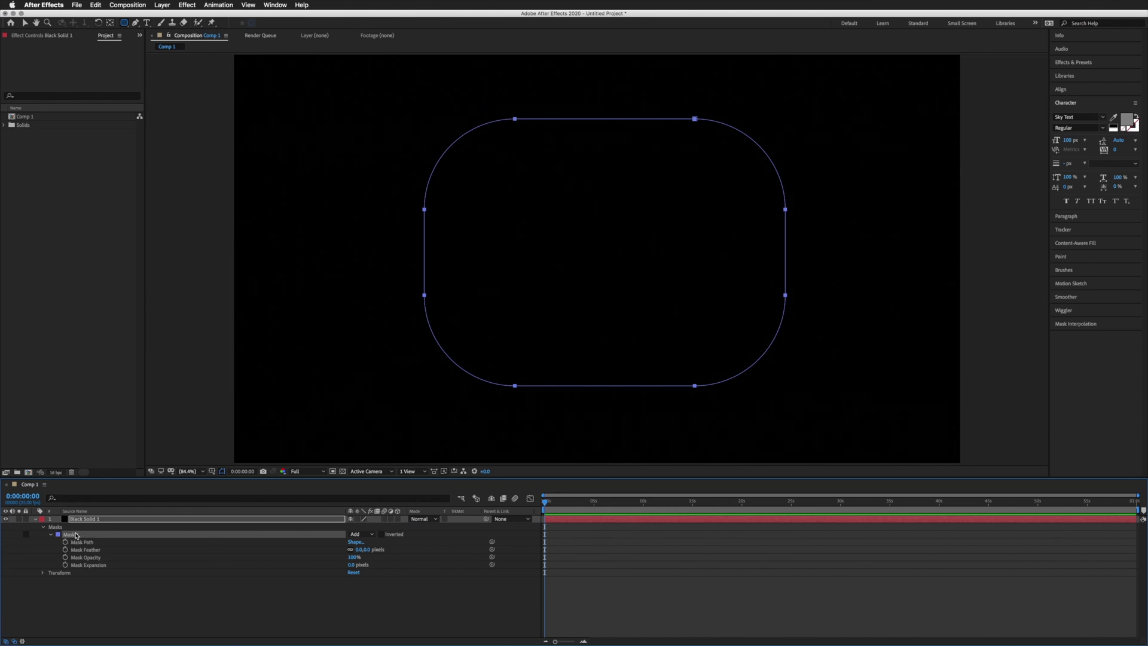
key(Delete)
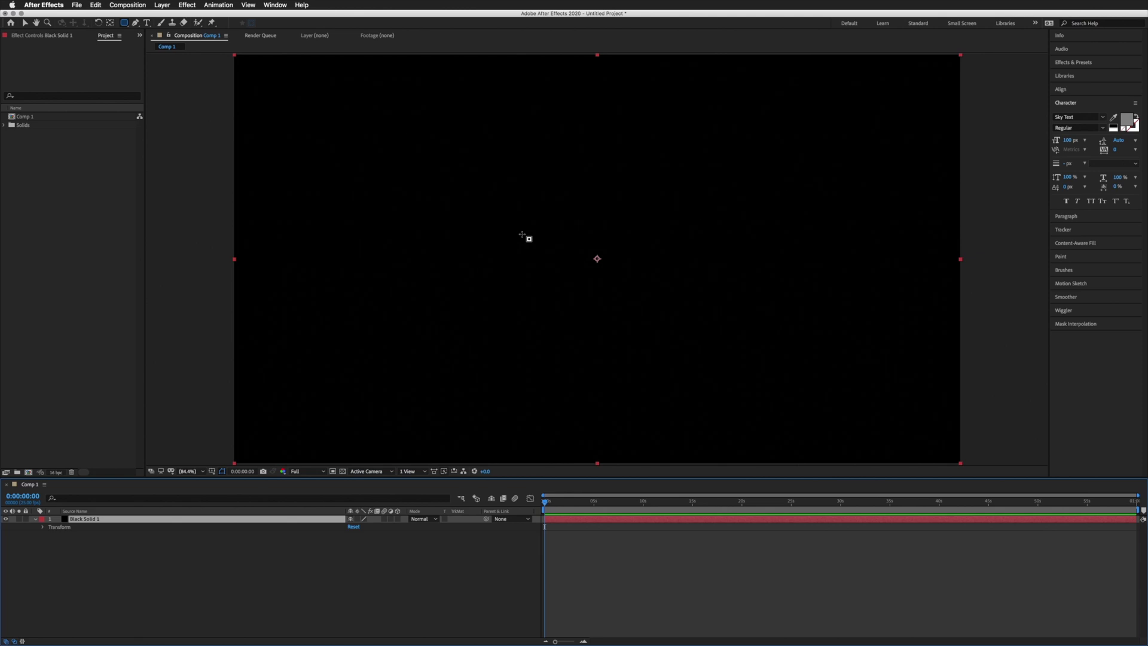
Drag a Rounded Rectangle mask on Black Solid 1, lowering corner roundness with Down Arrow.
click(125, 23)
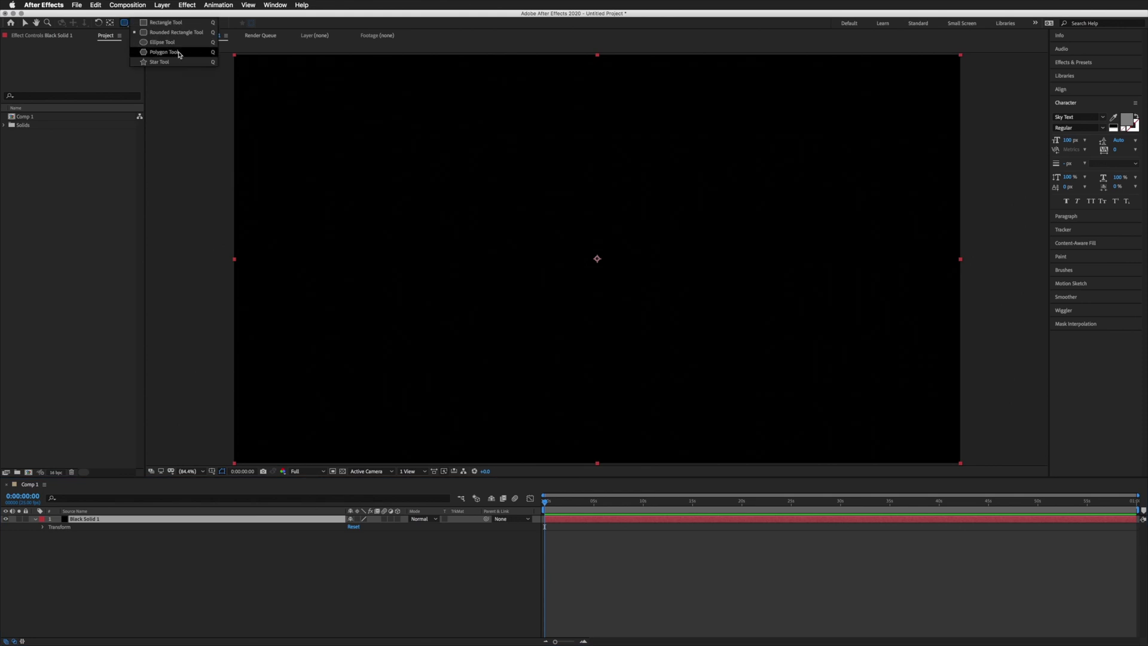
click(187, 35)
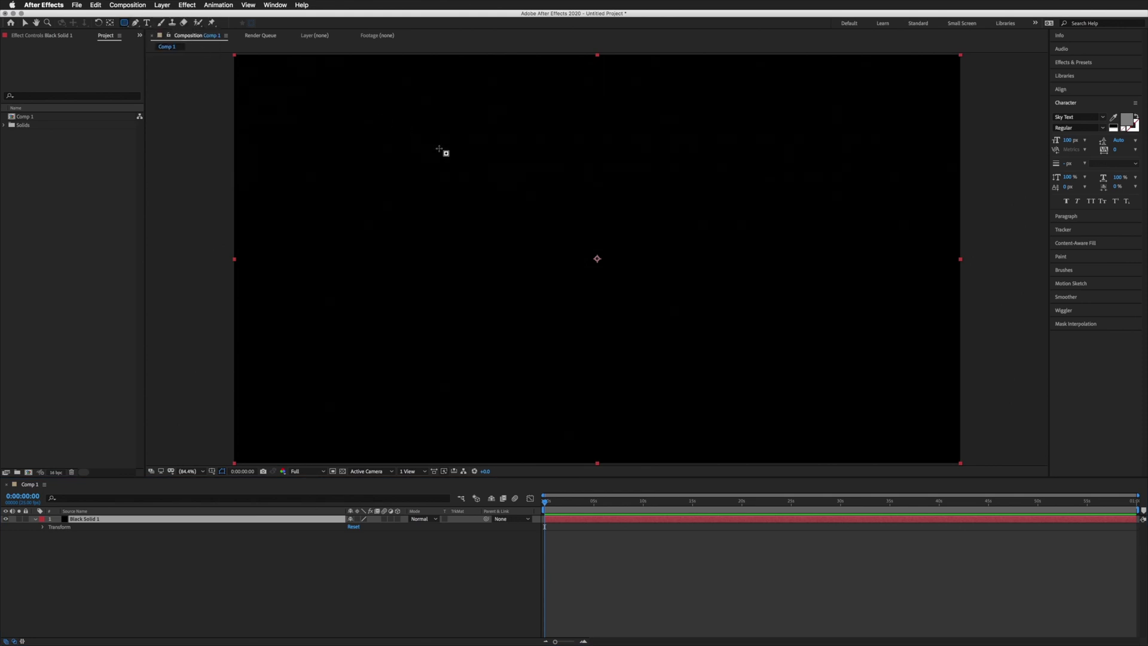
mouse_move(440, 148)
mouse_down()
mouse_move(604, 308)
mouse_move(640, 298)
mouse_move(725, 347)
mouse_up()
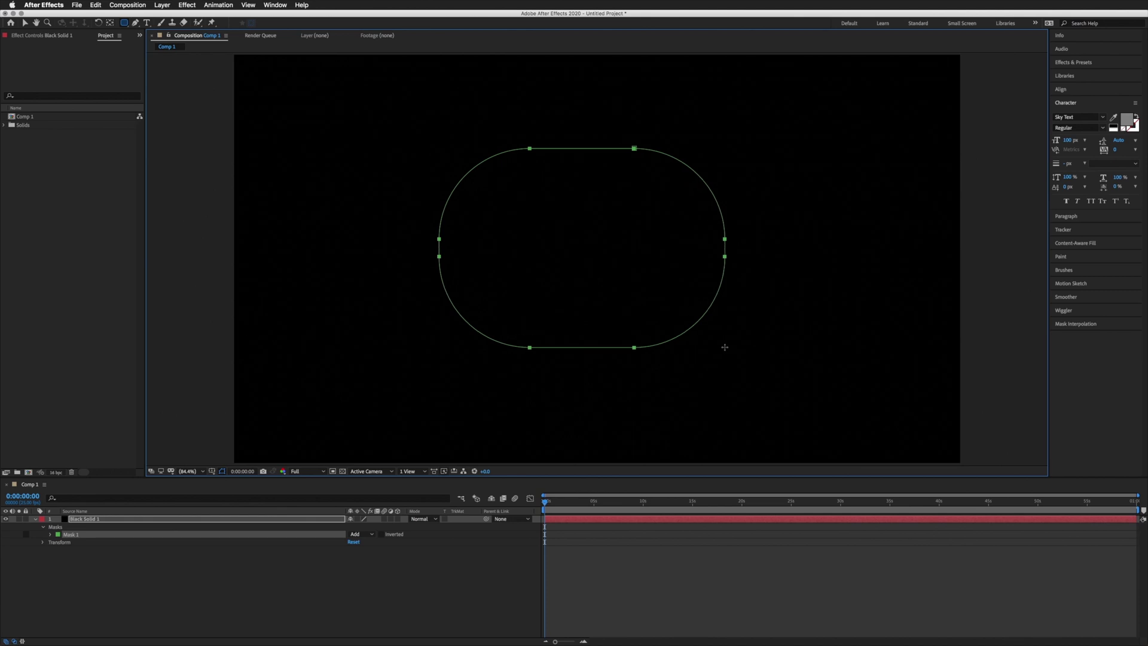
key(Down)
key(Down)
key(Down)
key(Down)
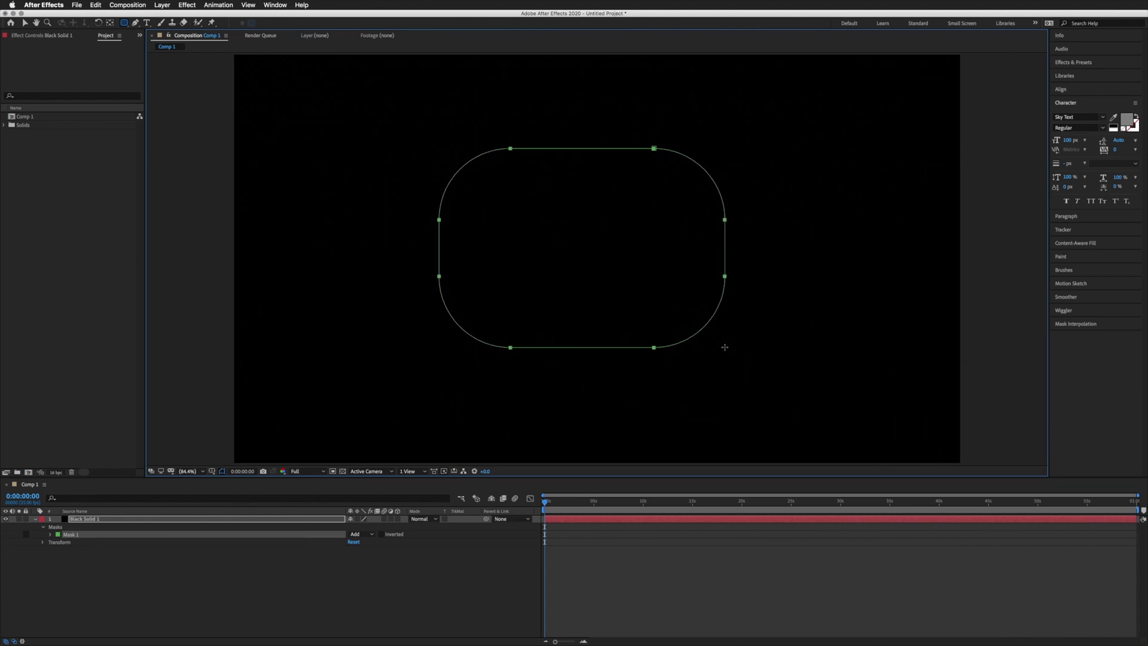
key(Down)
key(Down)
key(Down)
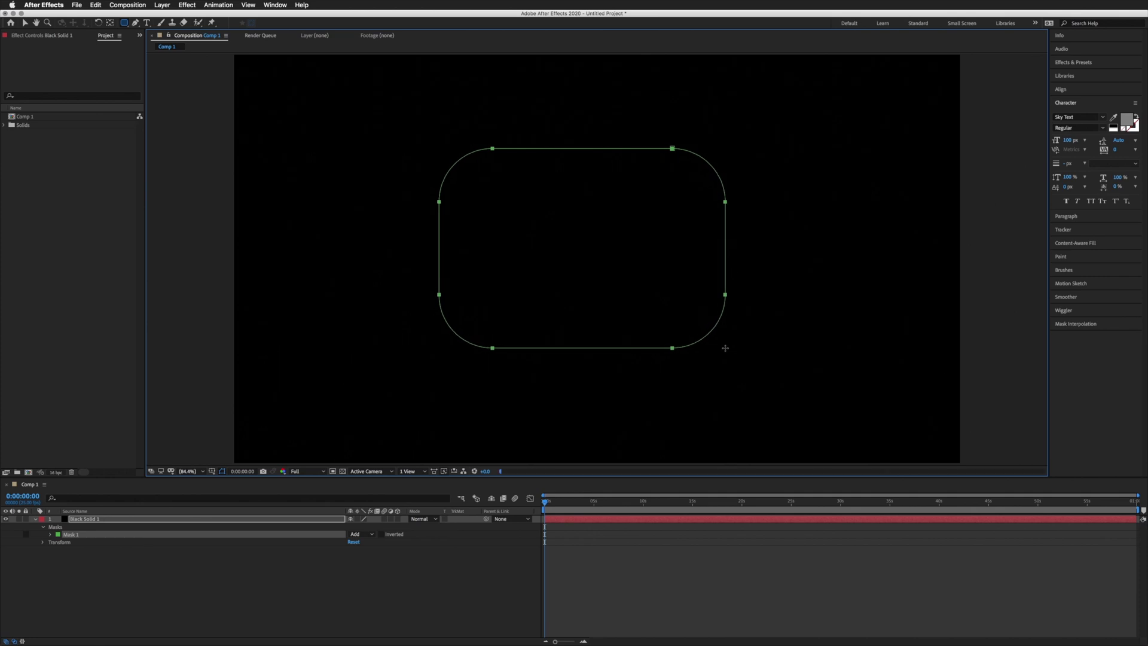
key(Down)
key(Down)
key(Down)
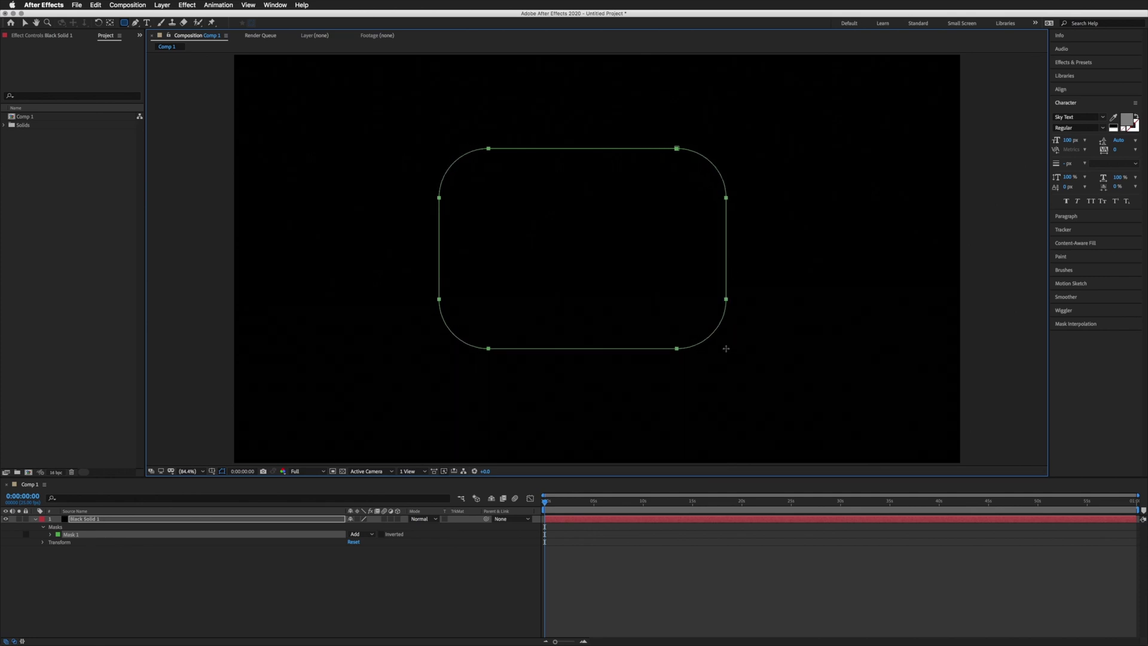
key(Down)
key(Down)
key(Down)
key(Down)
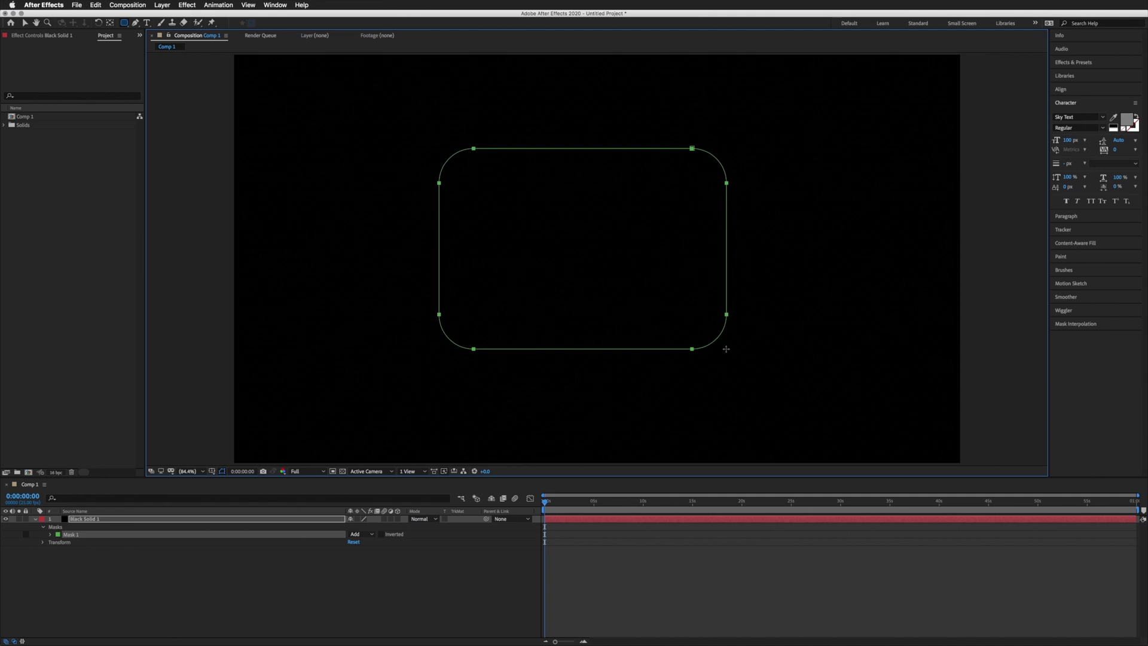
key(Down)
key(Down)
key(Down)
key(Down)
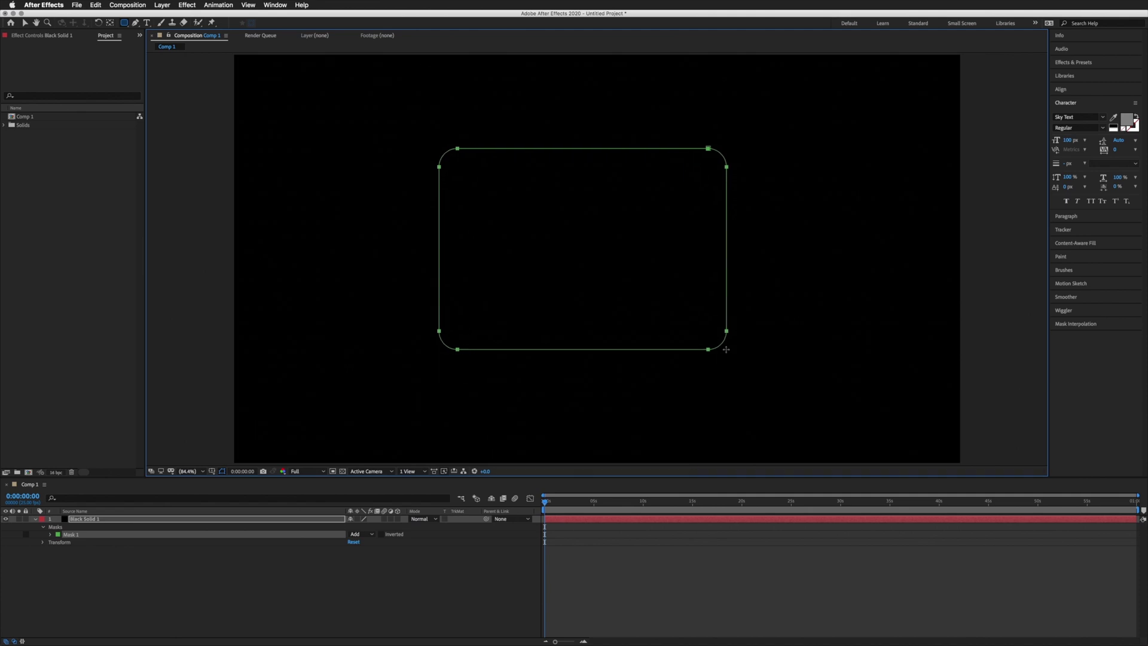
key(Down)
key(Down)
key(Down)
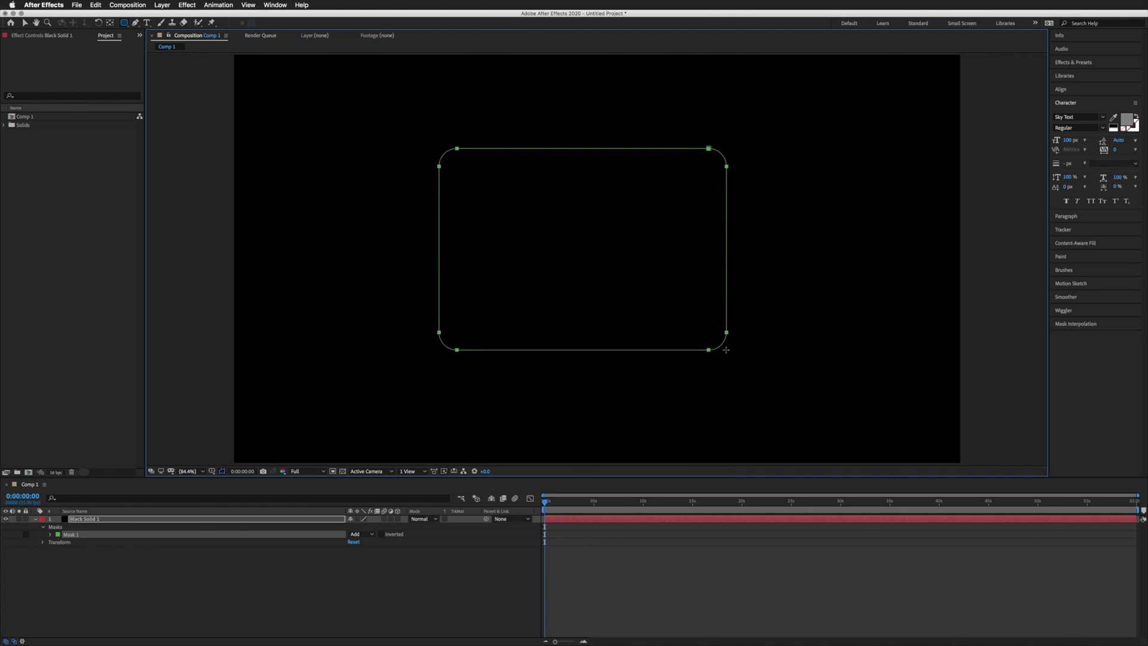
drag(729, 351, 728, 351)
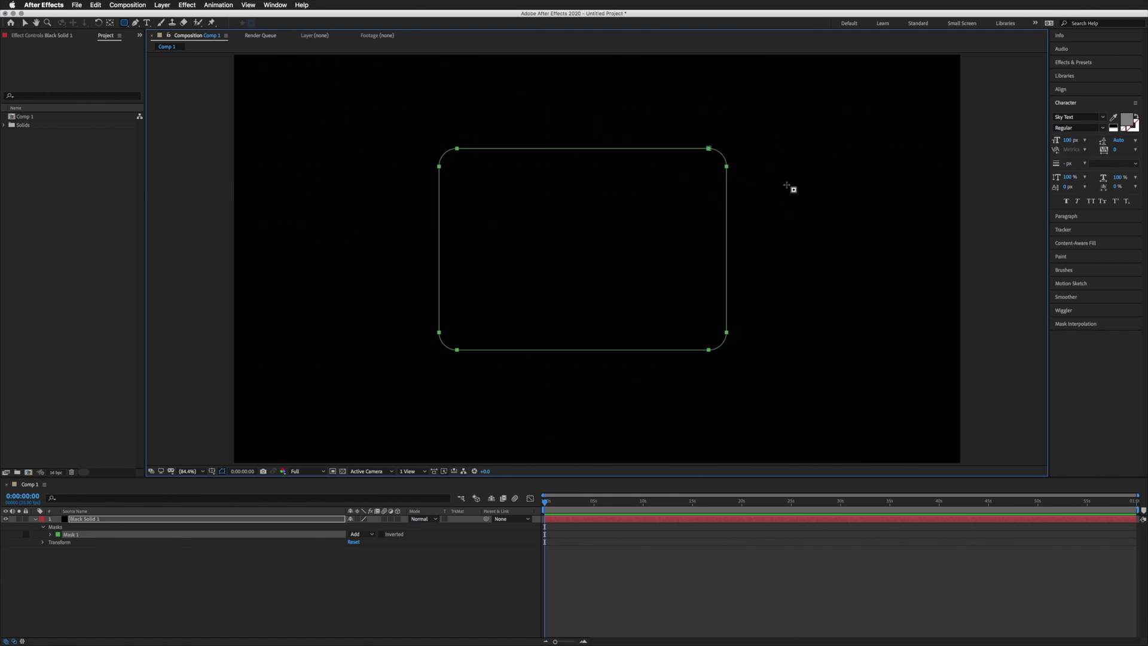
key(v)
drag(689, 135, 721, 162)
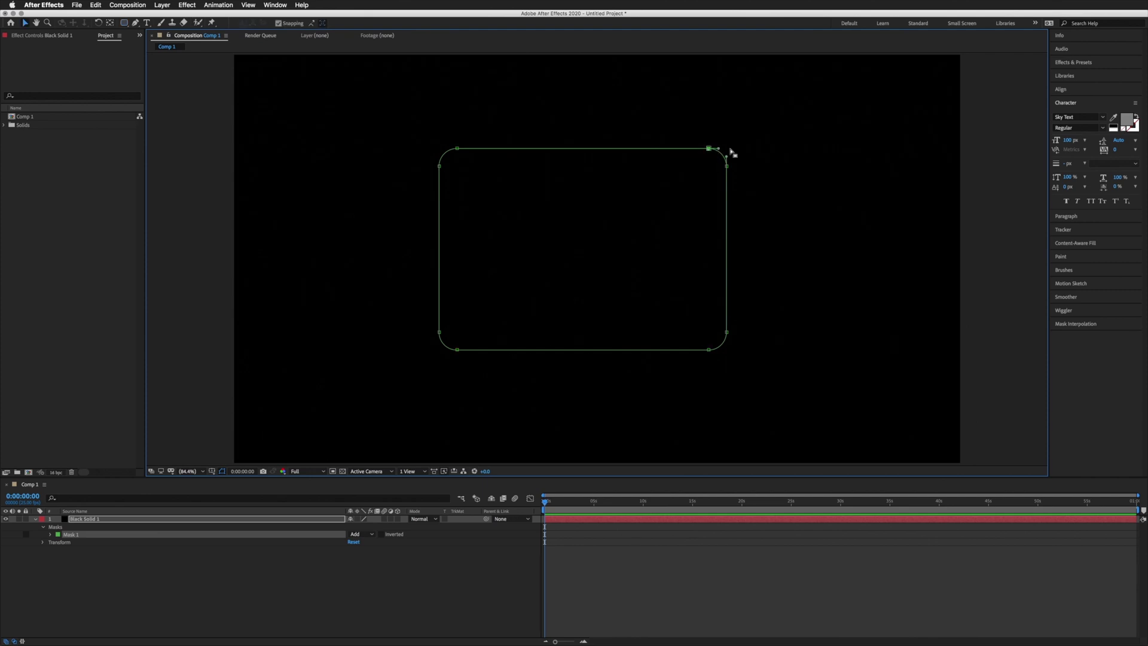